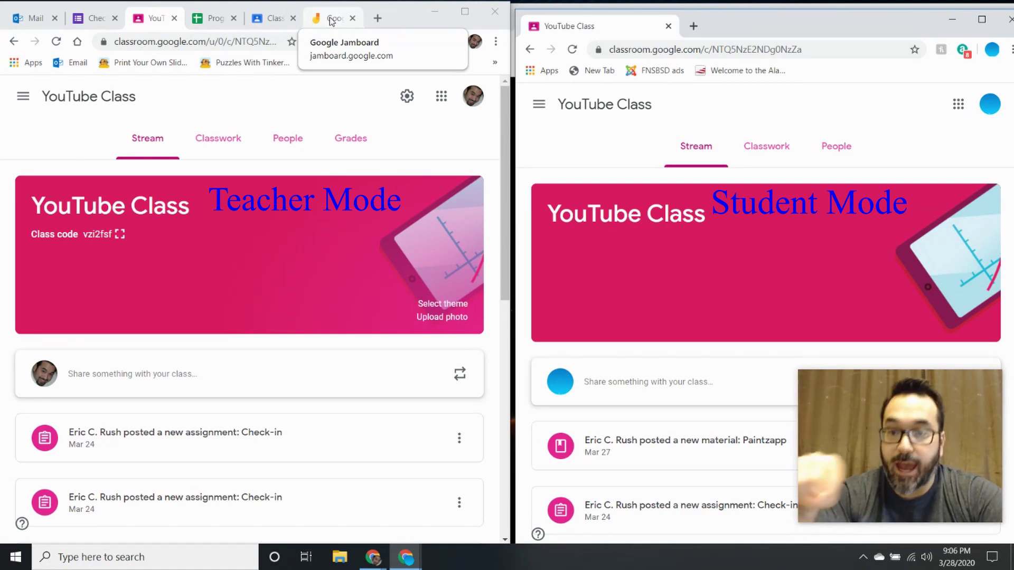
Switch to the browser tab with the blank Untitled Jam whiteboard.
left_click(331, 20)
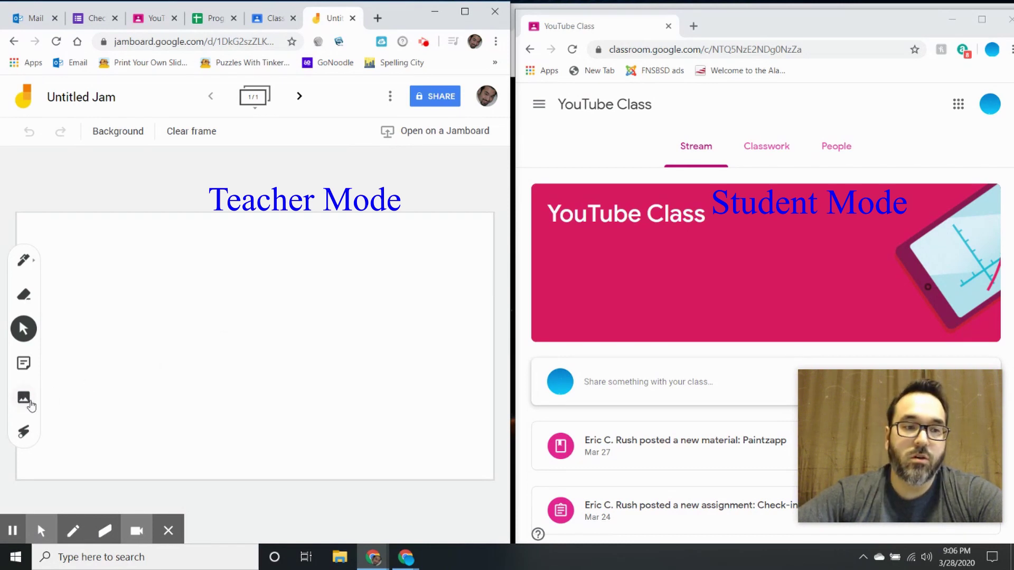
Upload the Area & Perimeter worksheet image from the device and stretch it to fill the frame.
left_click(30, 401)
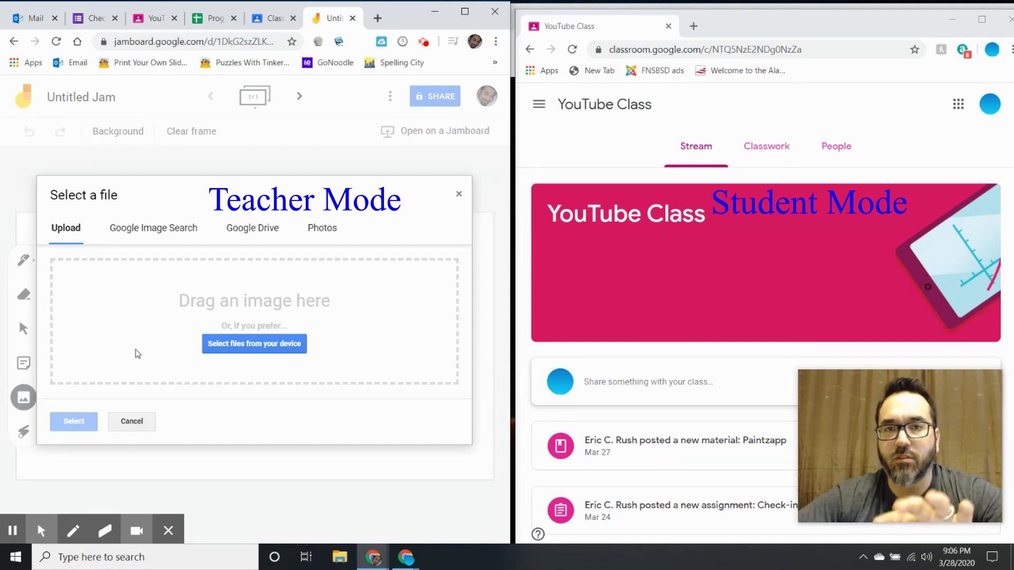
left_click(254, 343)
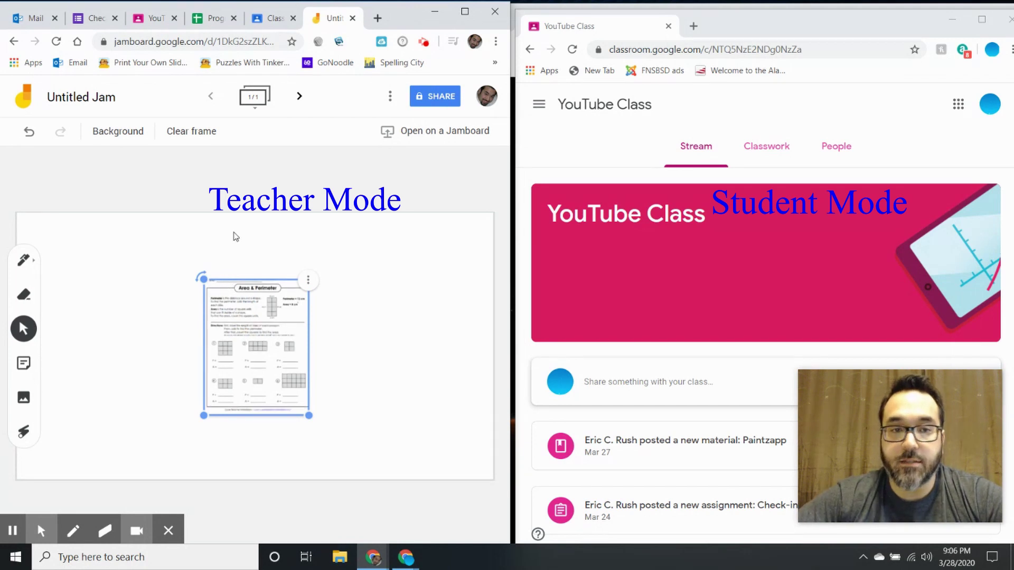
left_click_drag(227, 285, 191, 218)
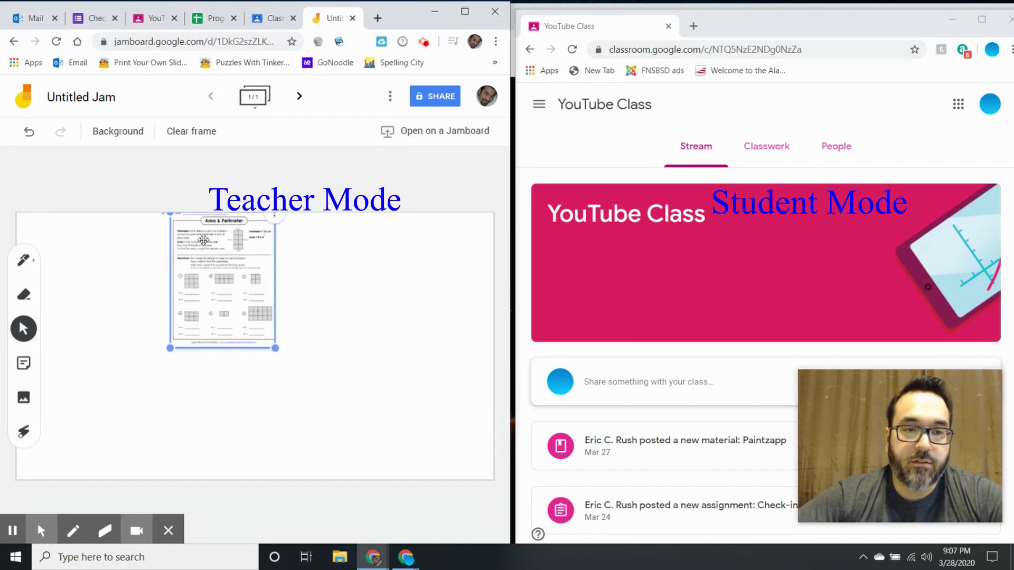
left_click_drag(275, 347, 395, 516)
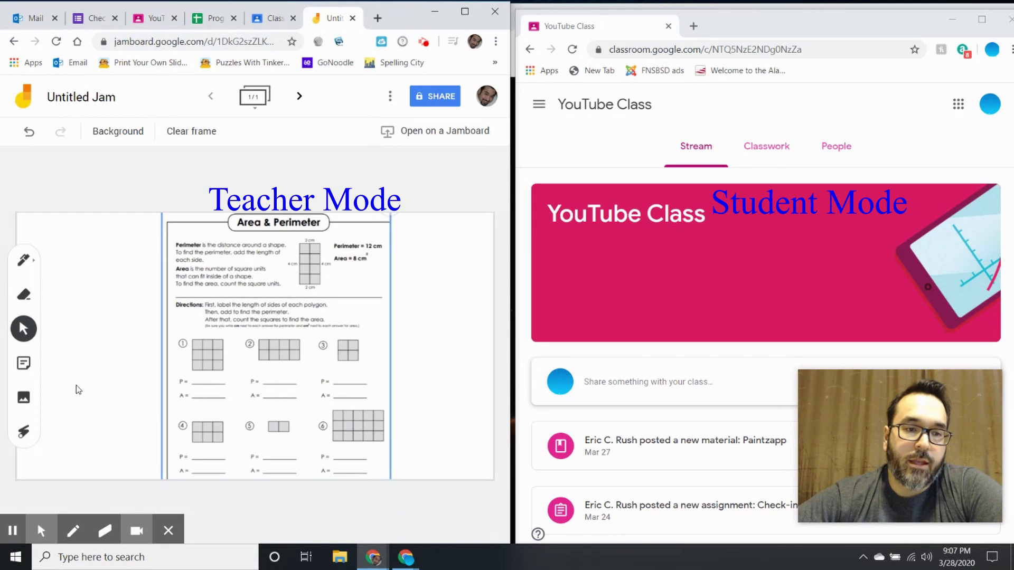
Draw a test Marker scribble over shape 1.
left_click(27, 266)
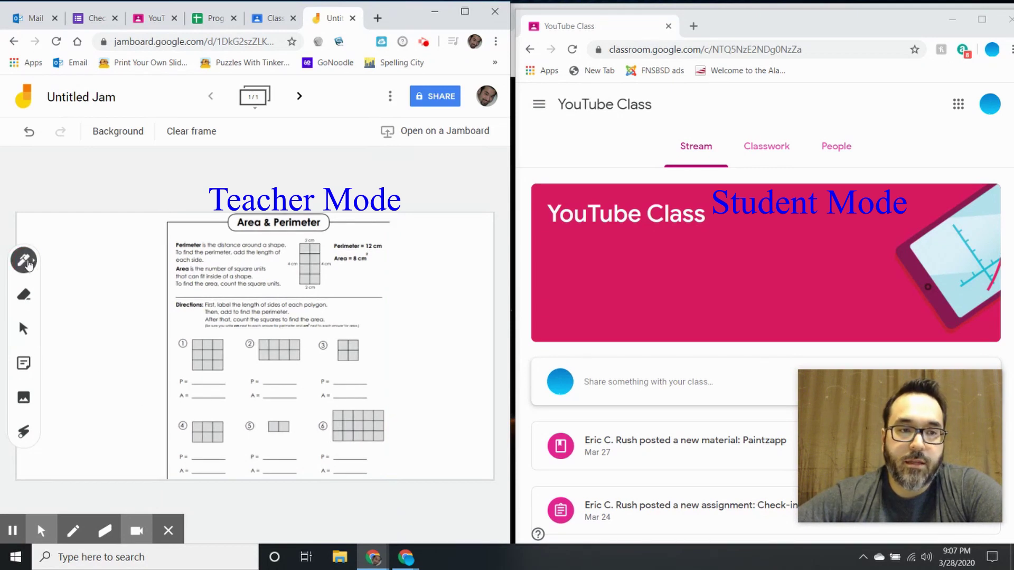
left_click(29, 264)
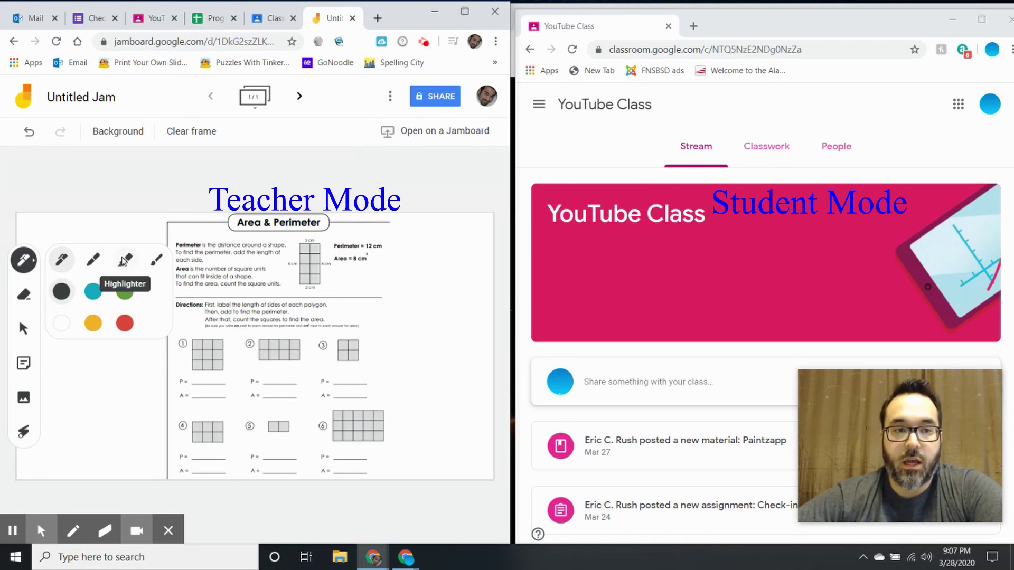
left_click(93, 260)
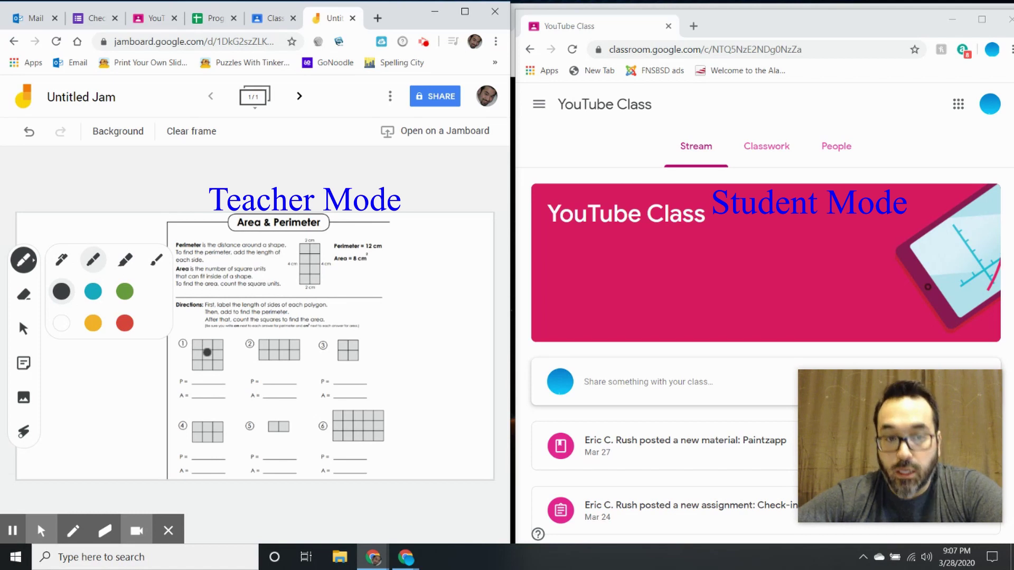
left_click_drag(191, 343, 189, 345)
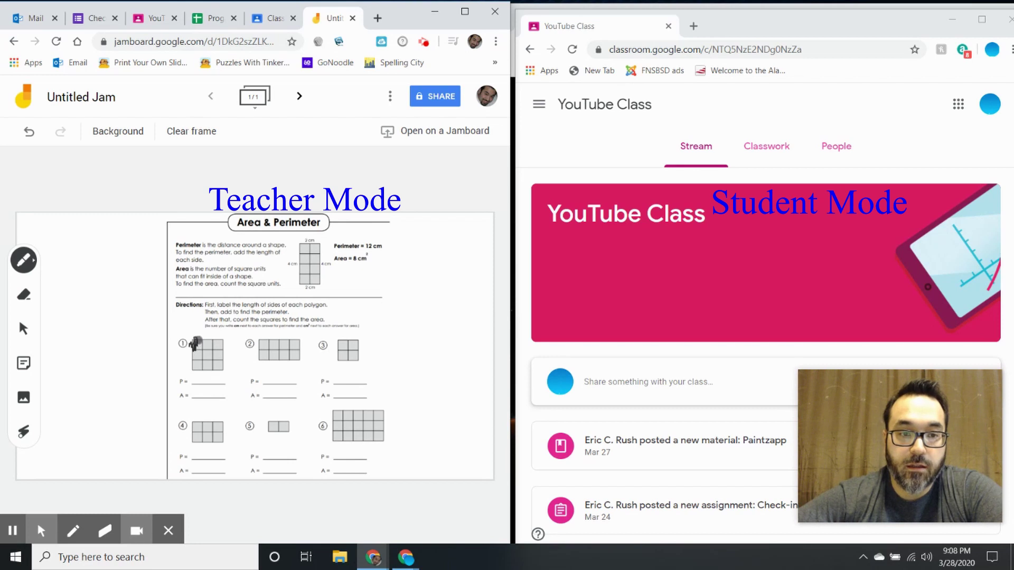
left_click_drag(201, 341, 214, 348)
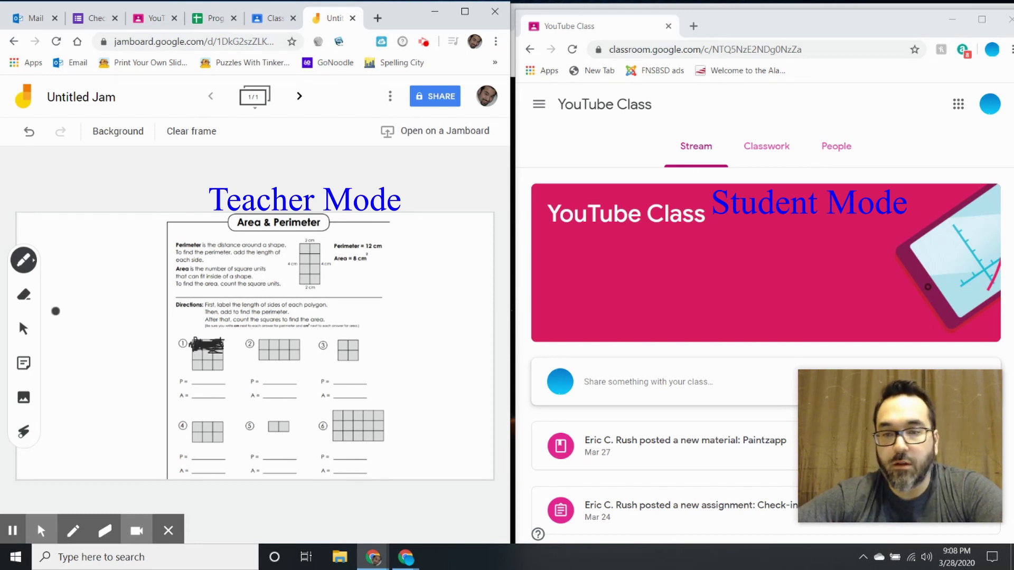
Erase the test scribble and switch back to the plain pen.
left_click(32, 268)
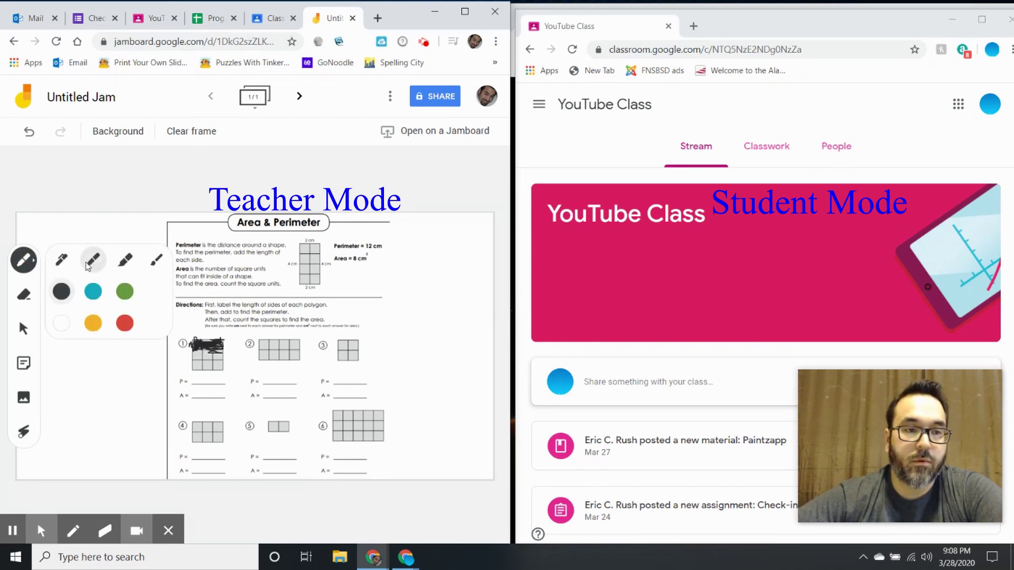
left_click(29, 294)
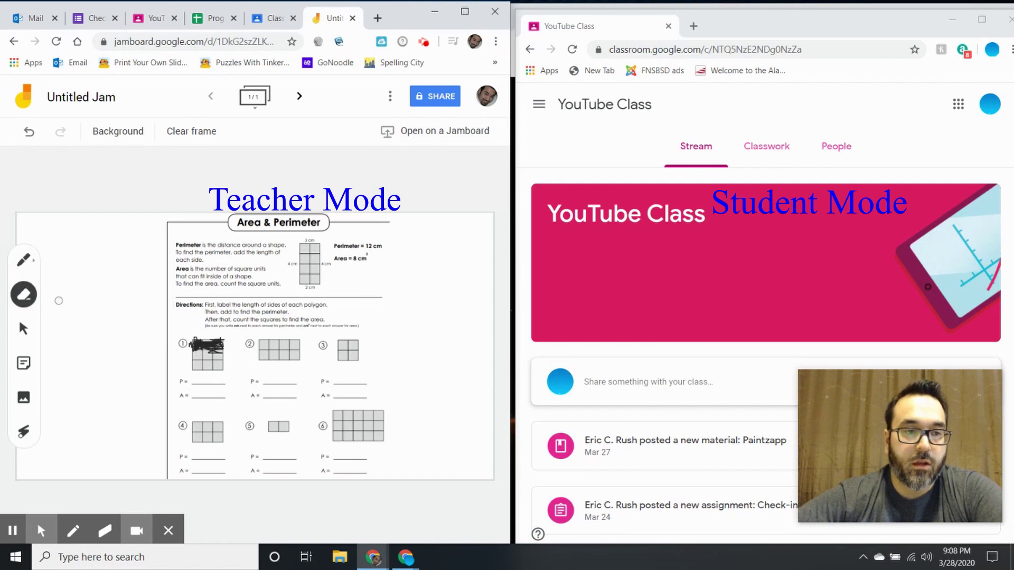
mouse_move(232, 366)
left_mouse_down()
mouse_move(198, 344)
mouse_move(200, 334)
left_mouse_up()
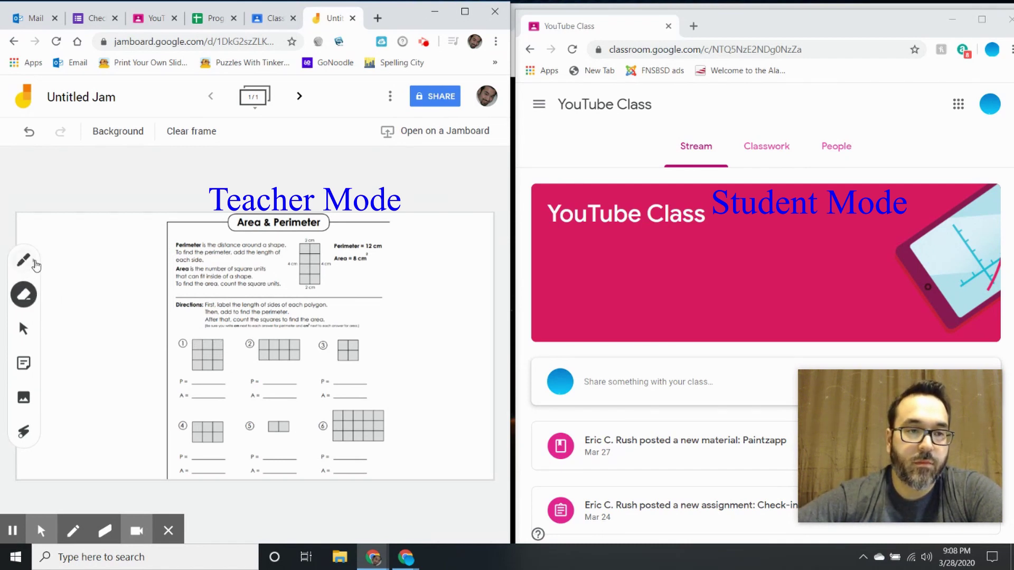
left_click(30, 263)
left_click(62, 261)
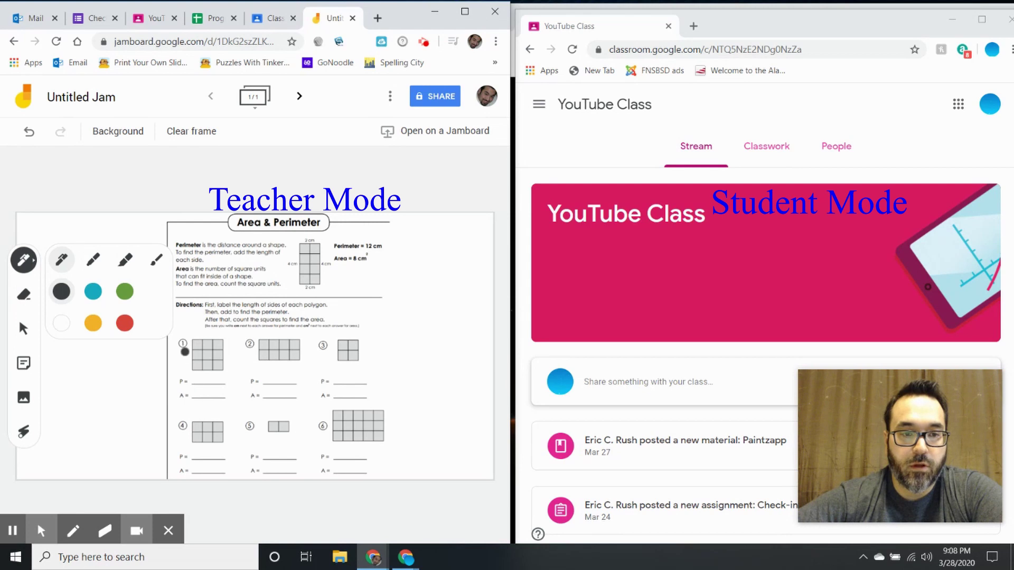
Label shape 1's sides 3, write perimeter 12, and start the area answer.
left_click_drag(187, 351, 189, 364)
left_click_drag(205, 331, 229, 358)
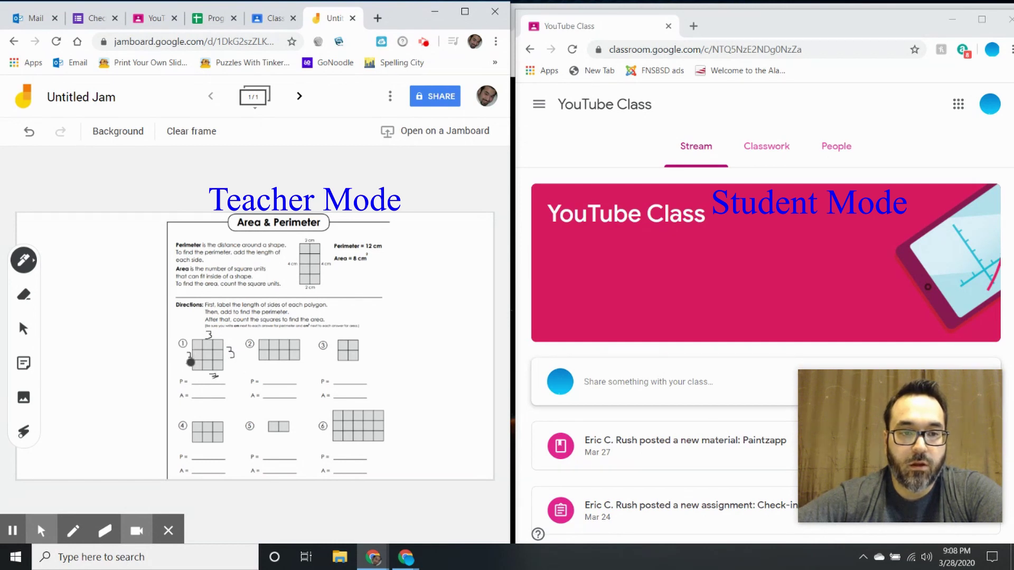
left_click_drag(193, 378, 209, 381)
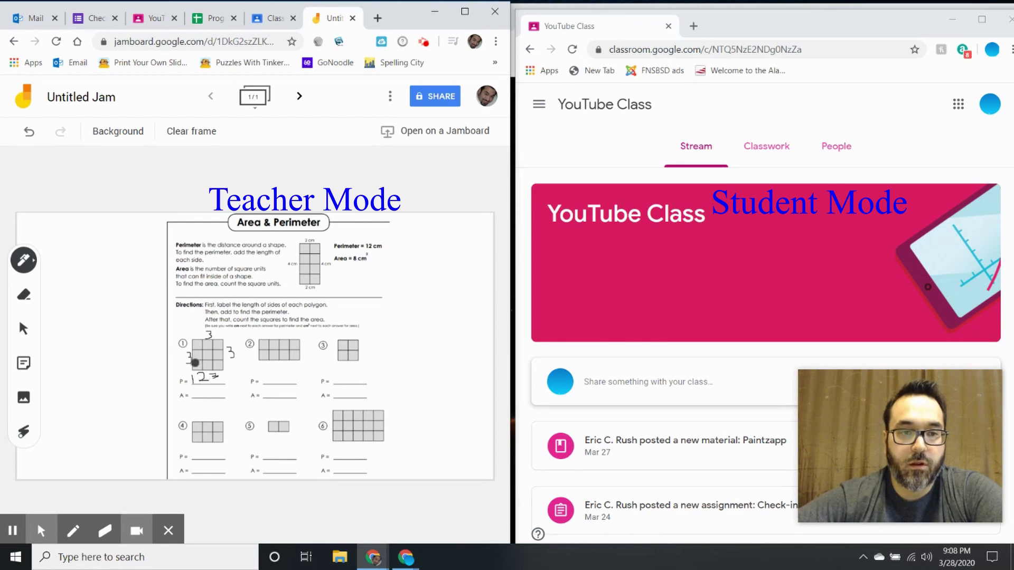
left_click_drag(199, 384, 204, 390)
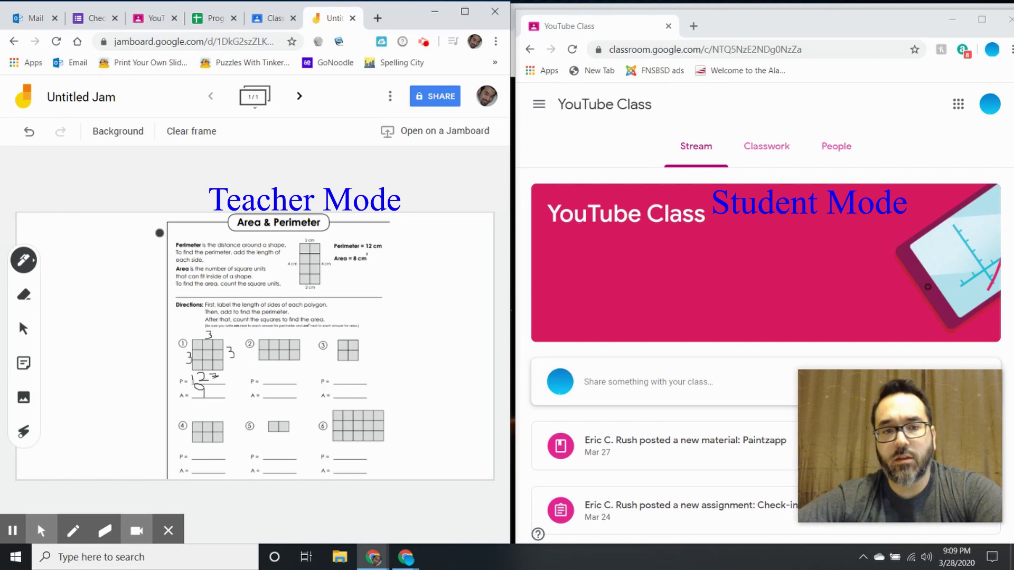
Create a new Classwork assignment titled 'Area and Perimeter worksheet'.
left_click(153, 19)
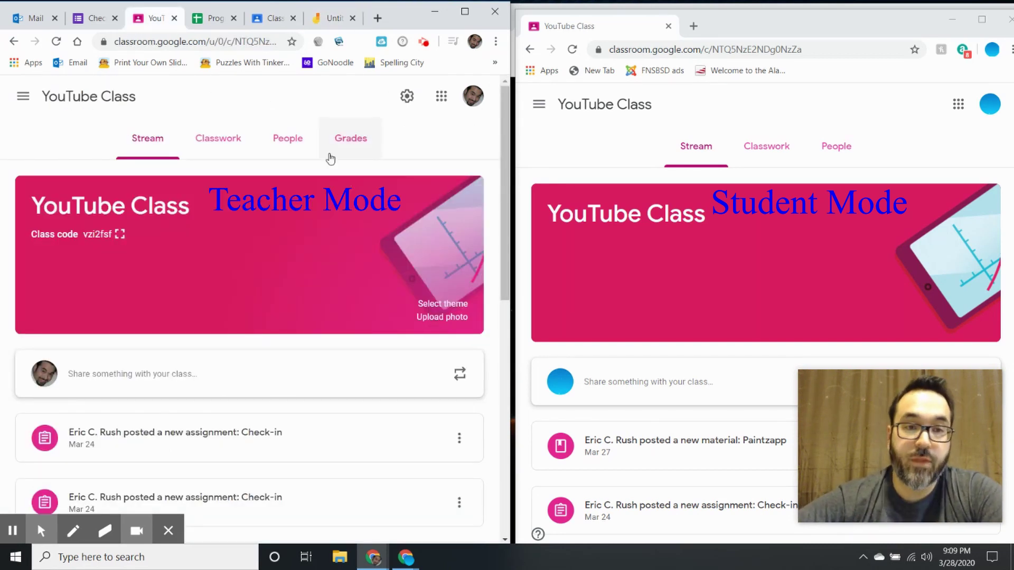
left_click(221, 140)
left_click(70, 239)
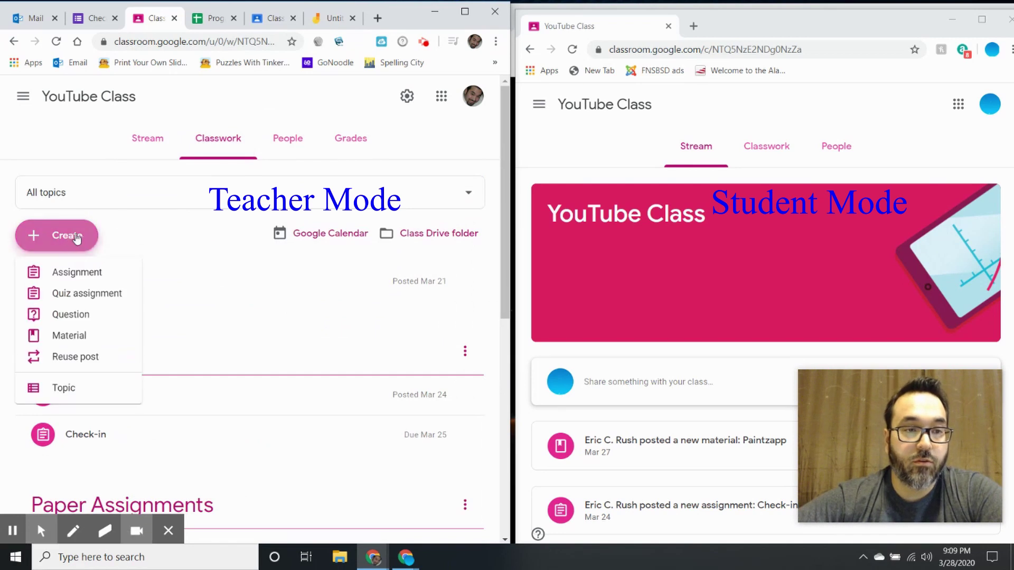
left_click(84, 271)
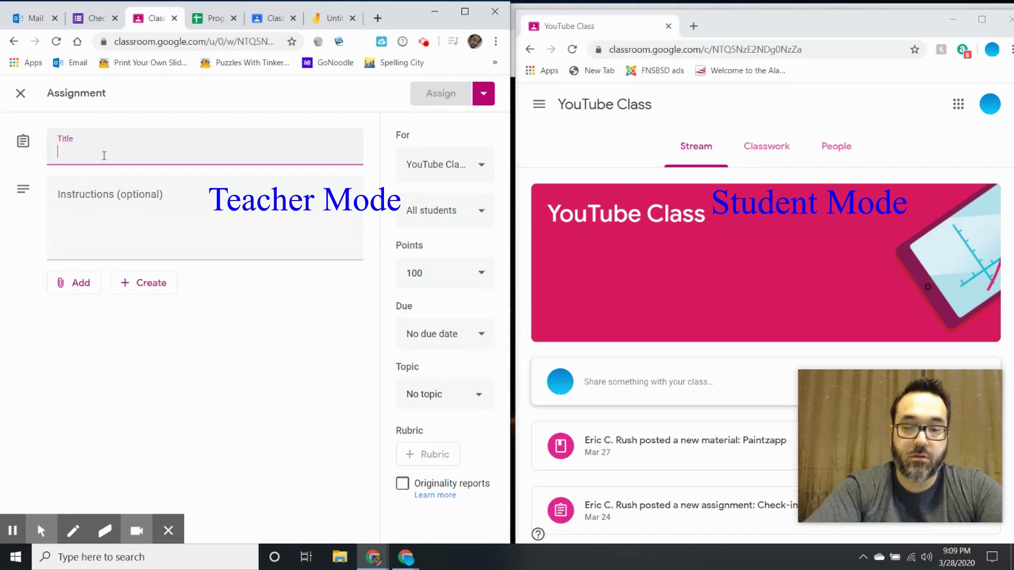
type("Area")
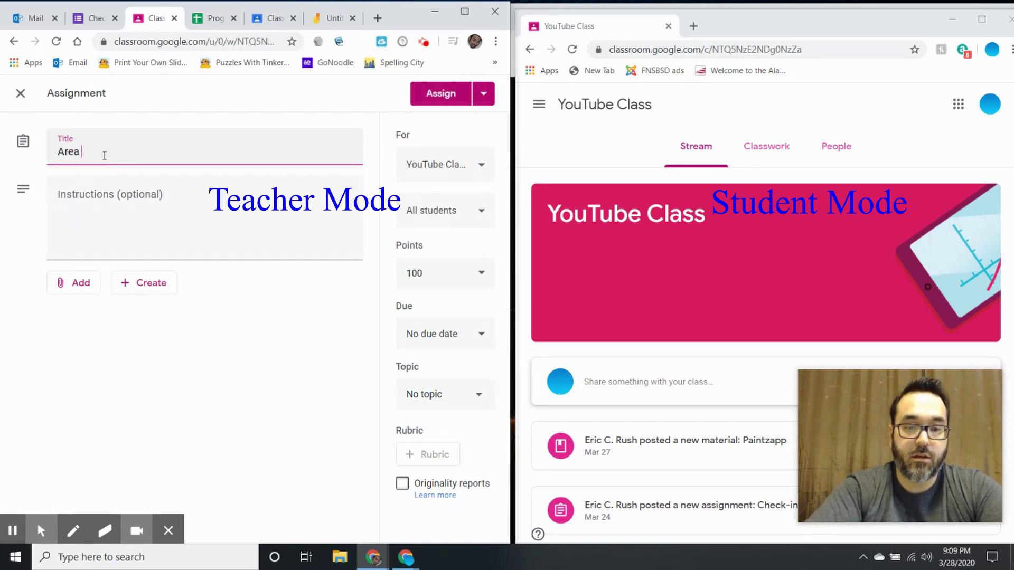
type(" and Perime")
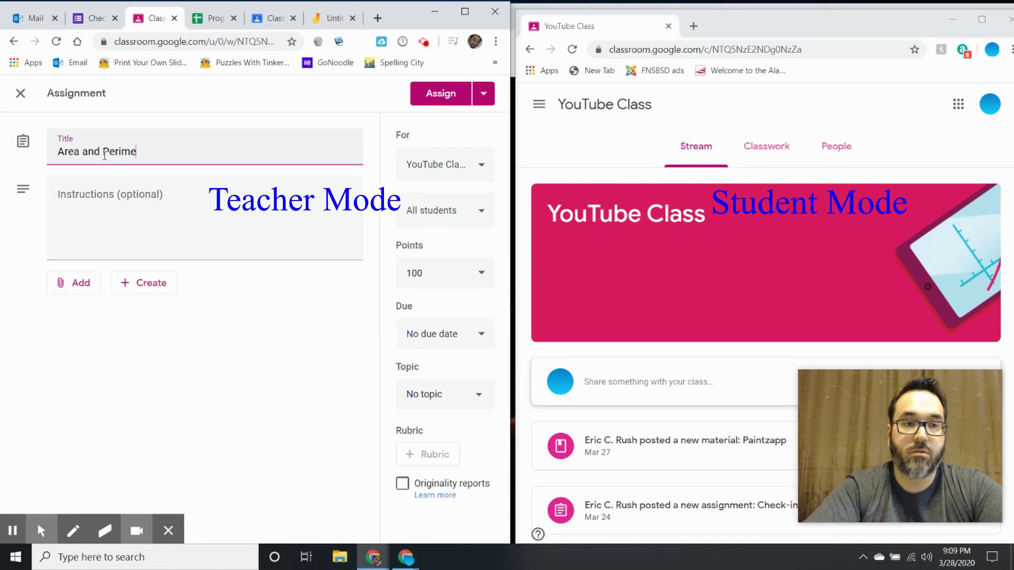
type("ter worksheet")
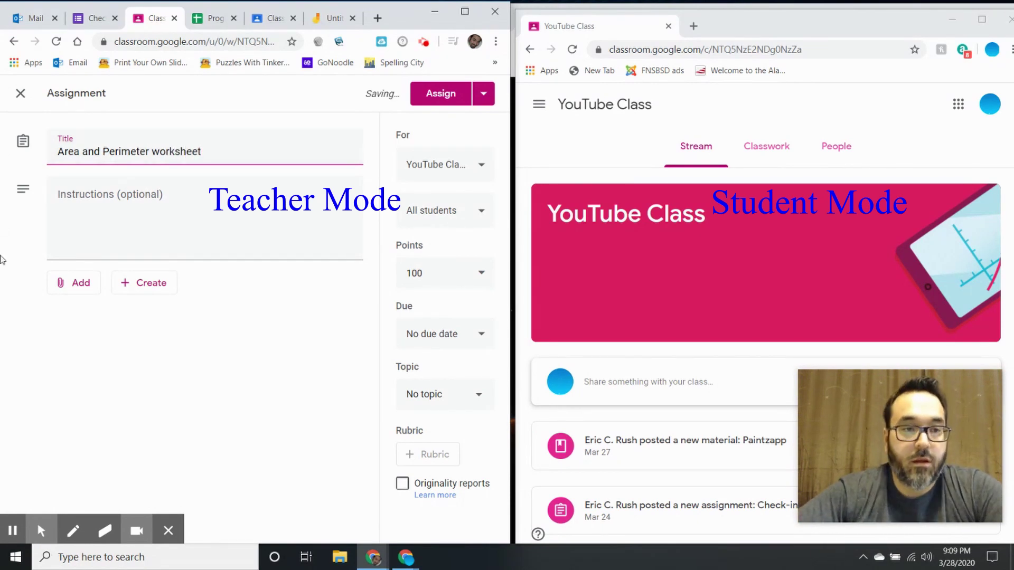
Attach the jam from Google Drive, making a copy for each student.
left_click(63, 283)
left_click(125, 312)
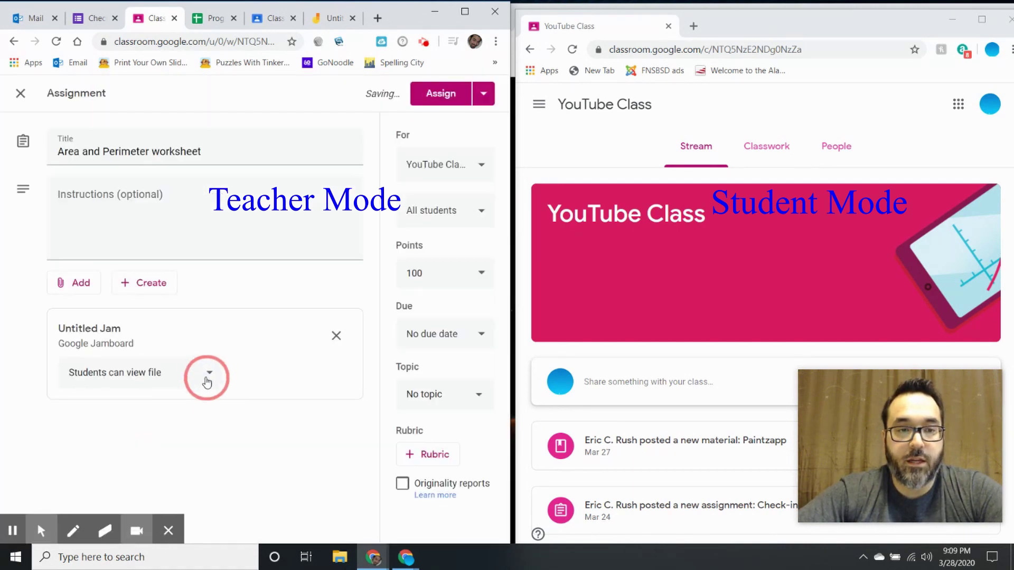
left_click(205, 373)
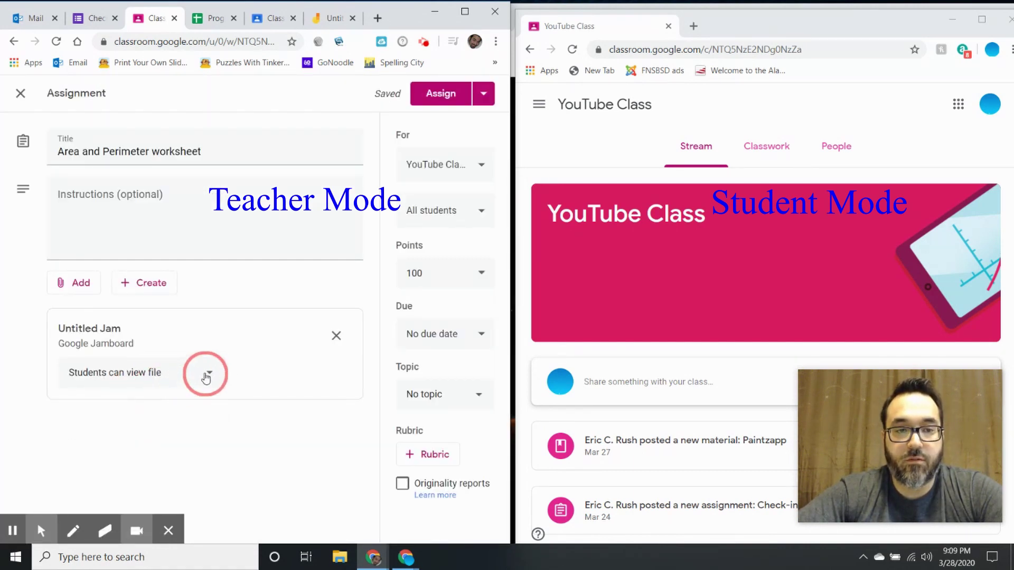
left_click(134, 445)
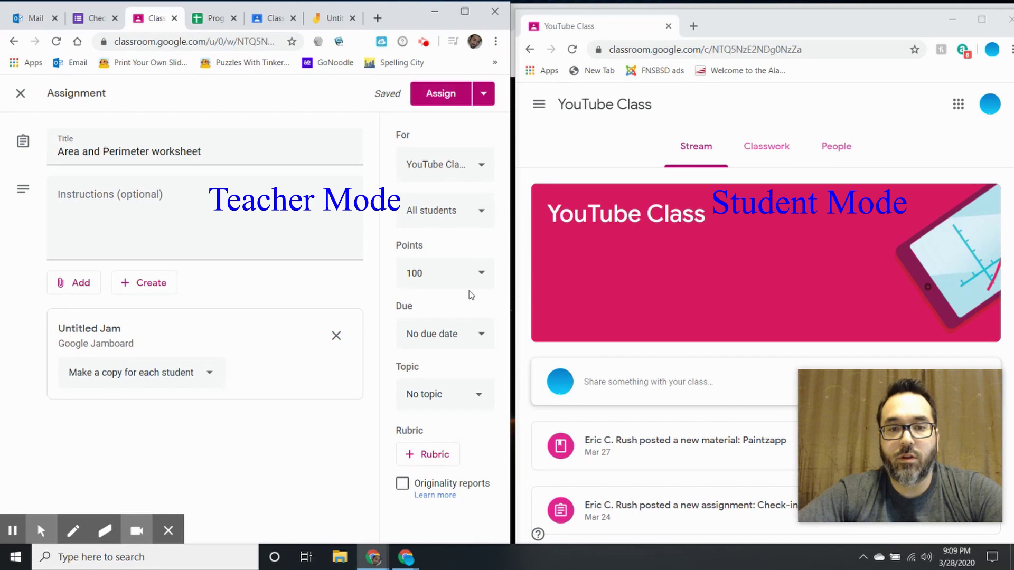
Set the assignment to Ungraded under the Paper Assignments topic and assign it.
left_click(479, 271)
left_click(417, 309)
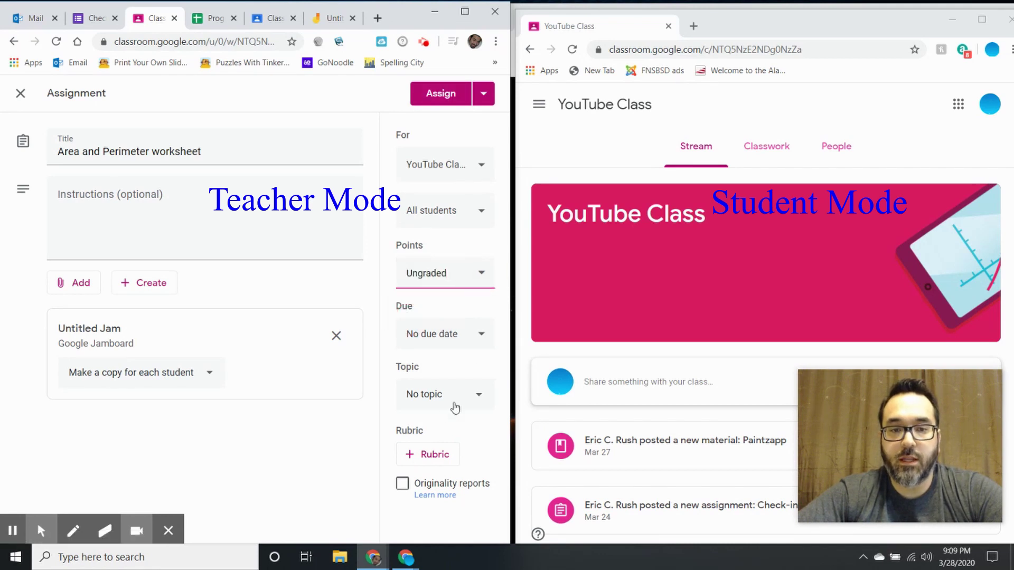
left_click(470, 397)
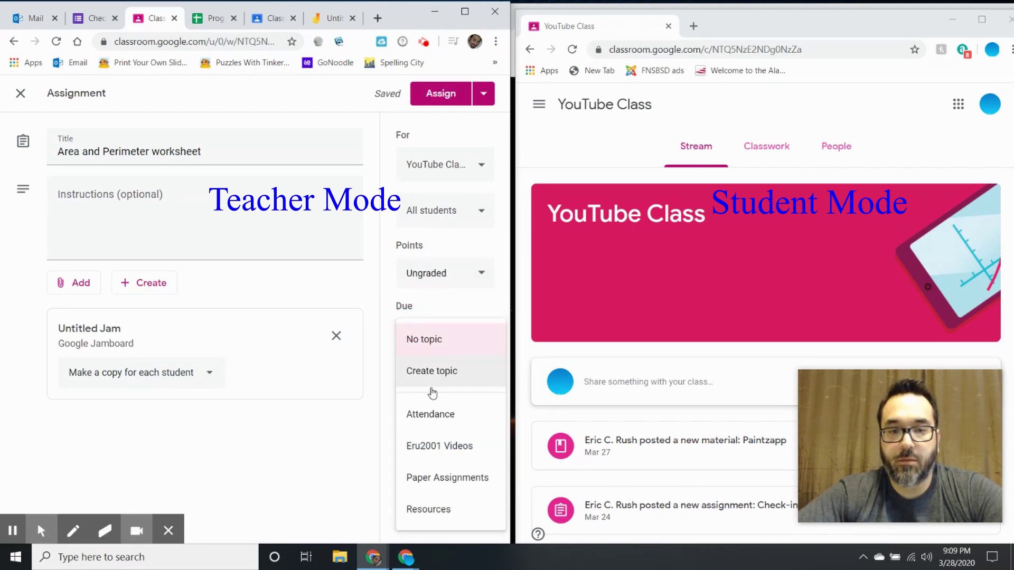
left_click(436, 482)
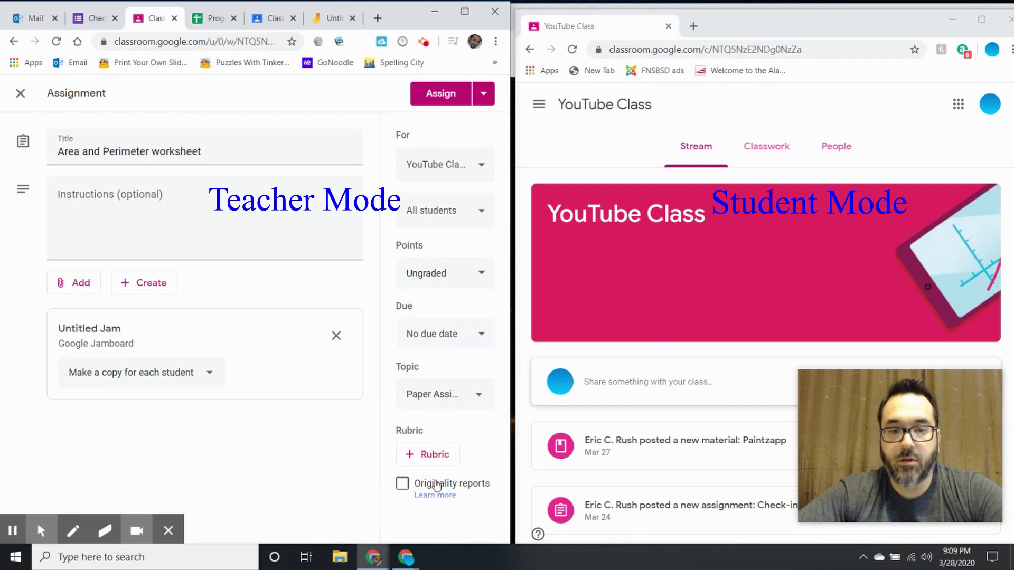
left_click(440, 93)
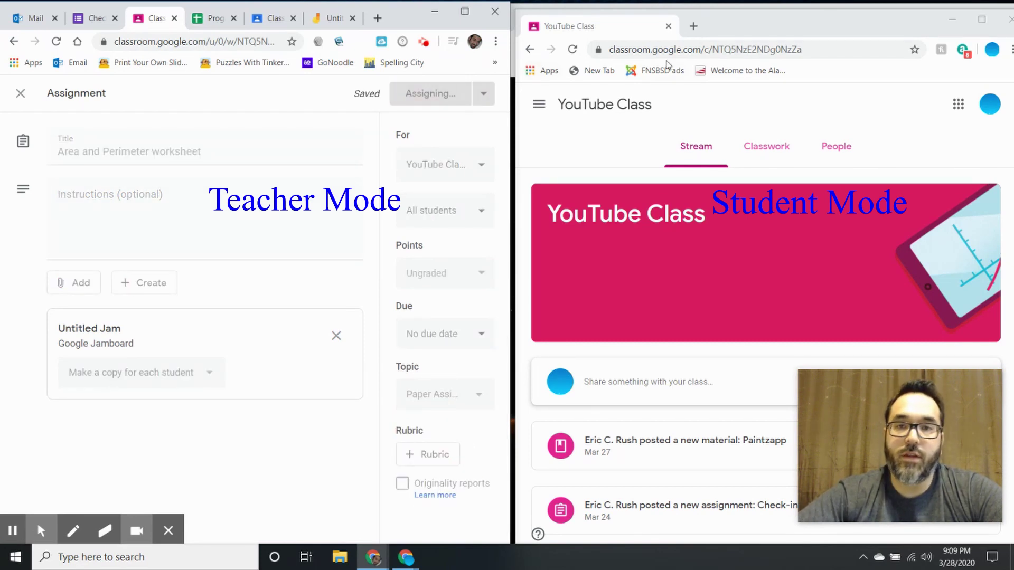
left_click(751, 105)
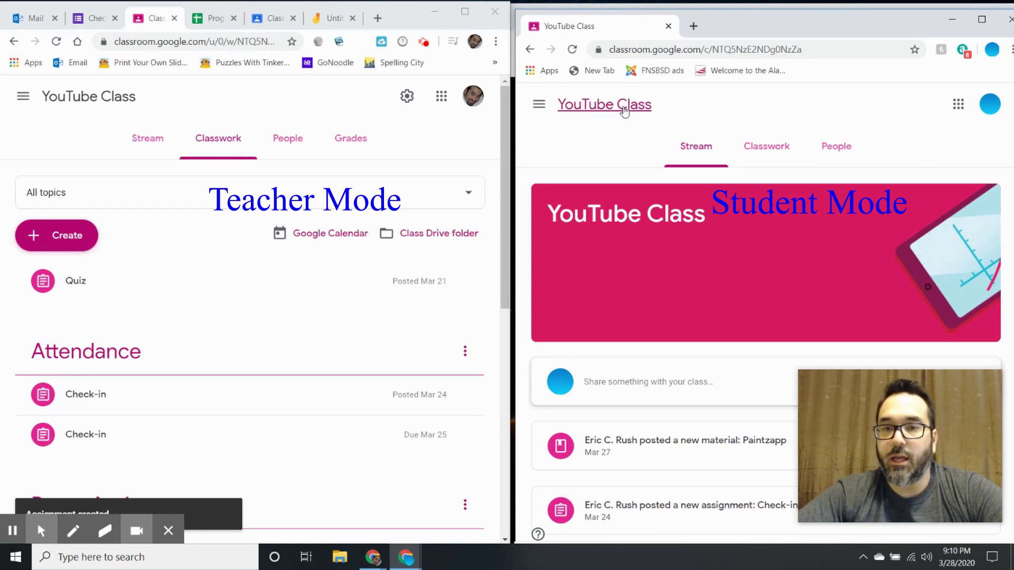
Reload the student's stream and open the new Area and Perimeter worksheet assignment.
left_click(572, 49)
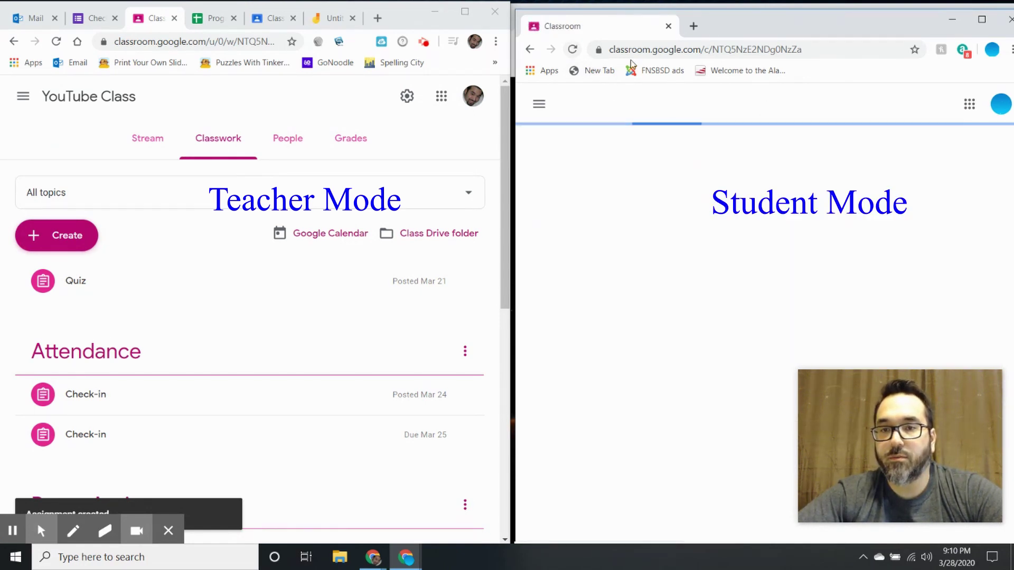
scroll(732, 269, "down", 3)
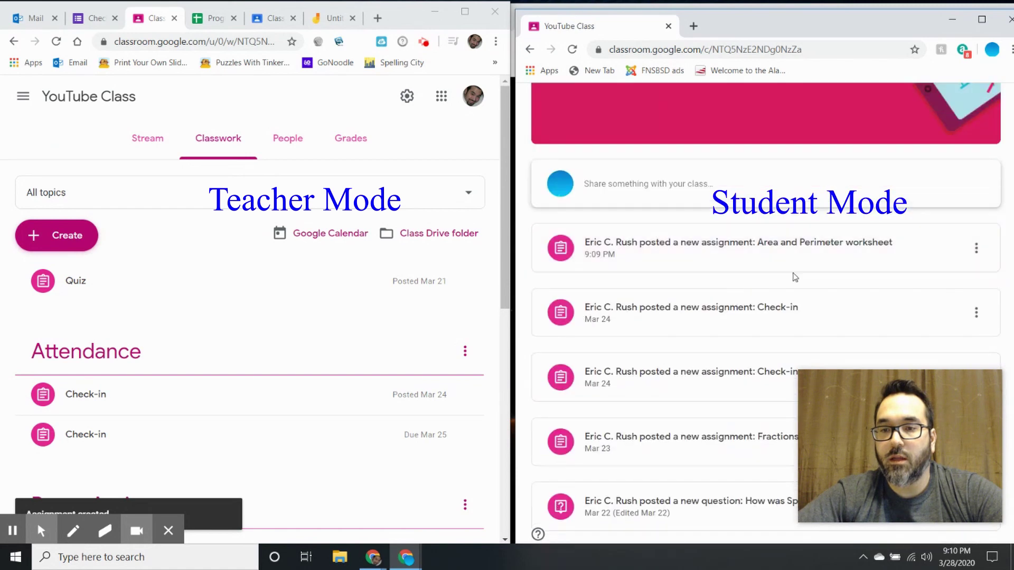
left_click(832, 243)
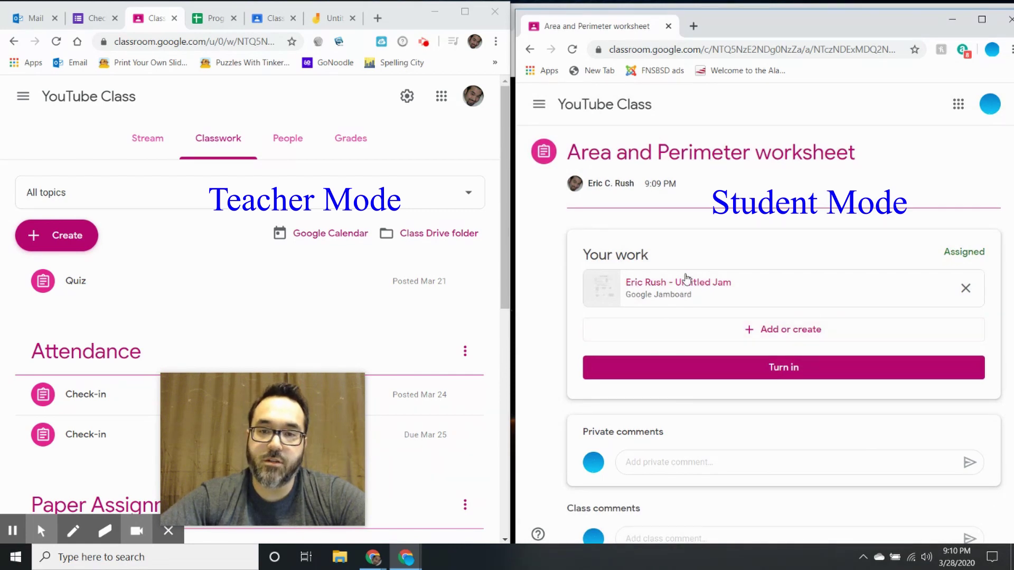
In the student's jam copy, answer shape 2 in red pen: sides 4 and 2, P 12, A 8.
left_click(663, 292)
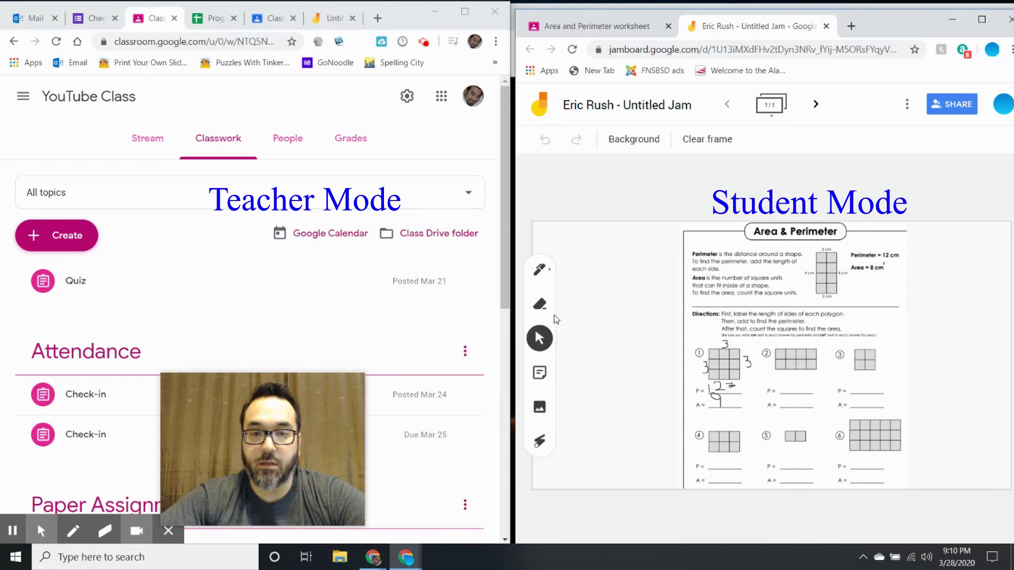
left_click(539, 275)
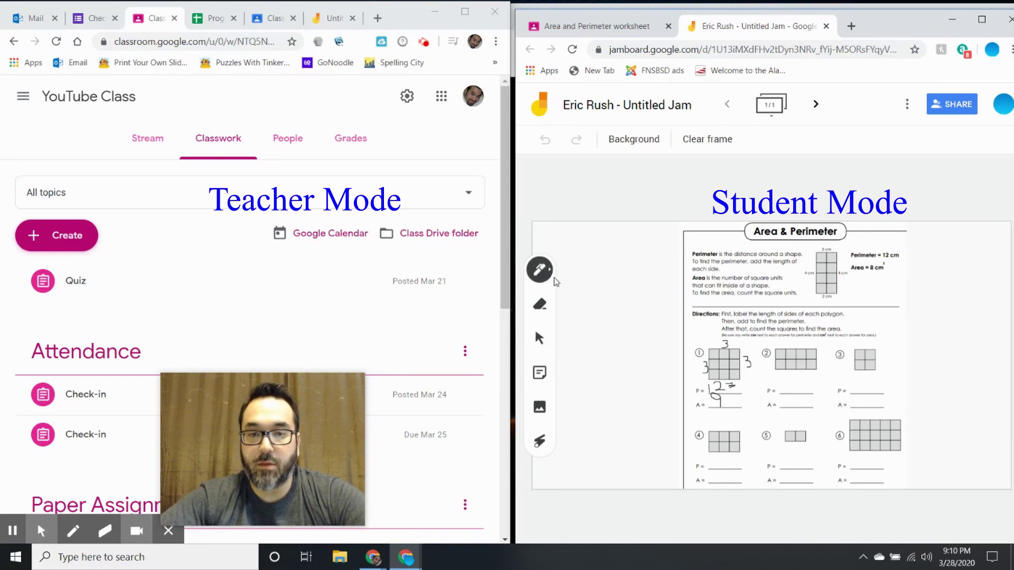
left_click(554, 274)
left_click(640, 332)
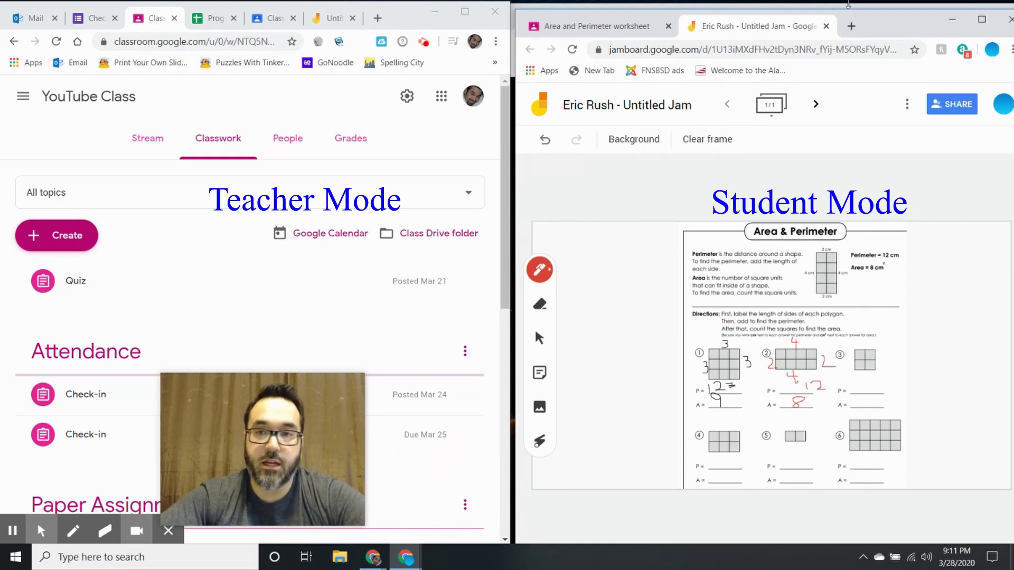
left_click(825, 27)
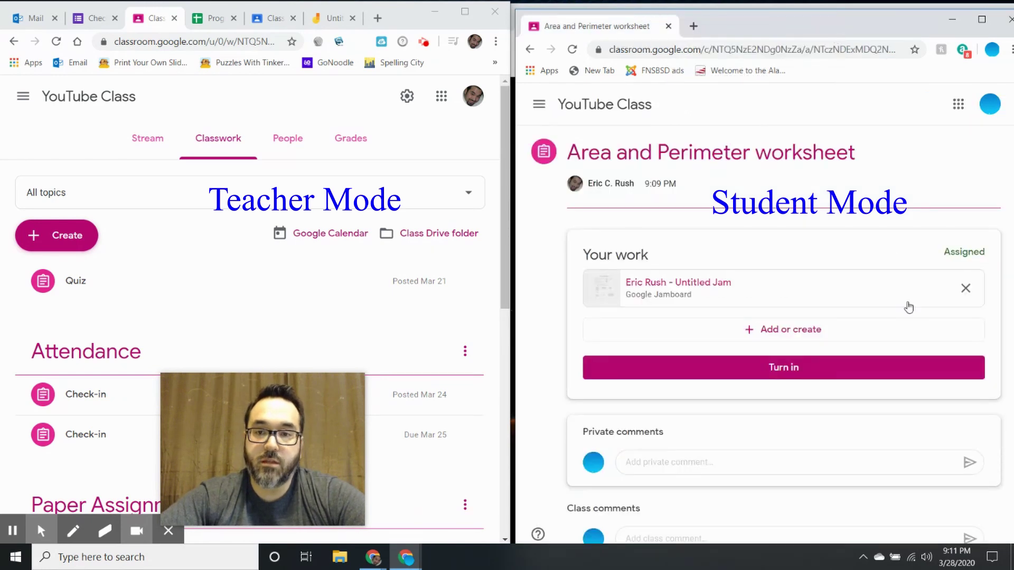
Turn in the student's worksheet, then open the teacher's list of 1 turned-in submission.
left_click(818, 369)
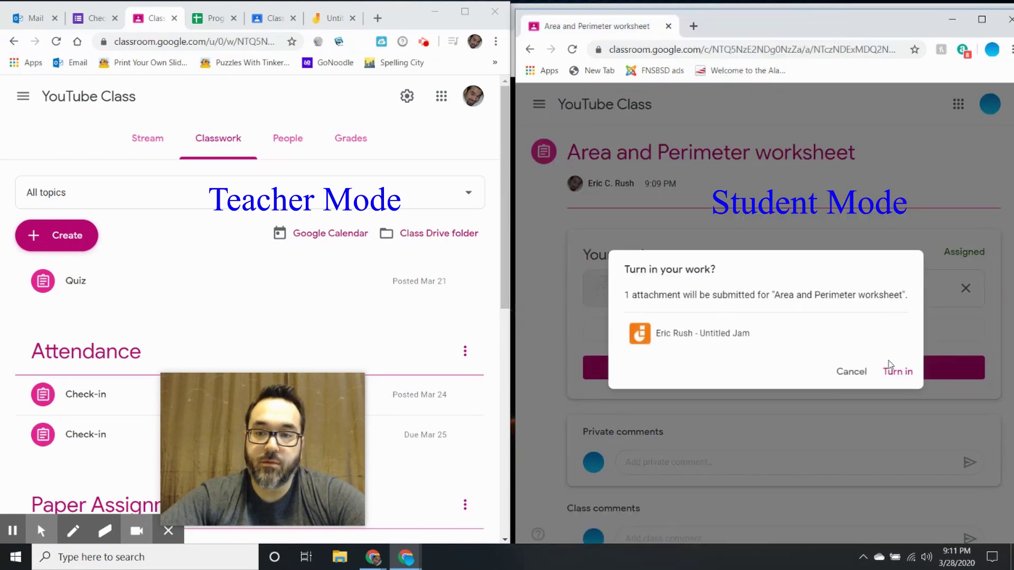
left_click(905, 369)
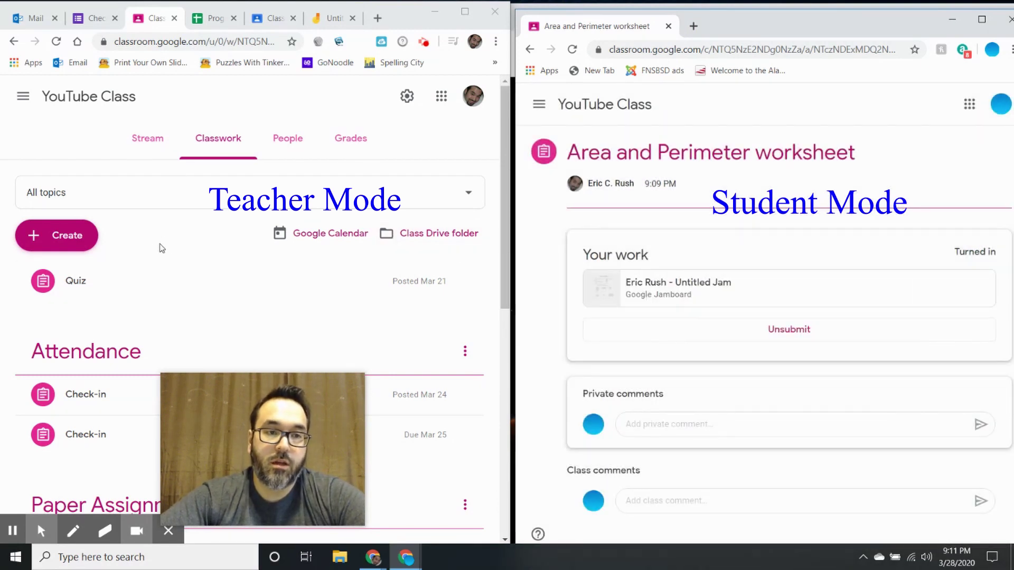
scroll(213, 304, "down", 5)
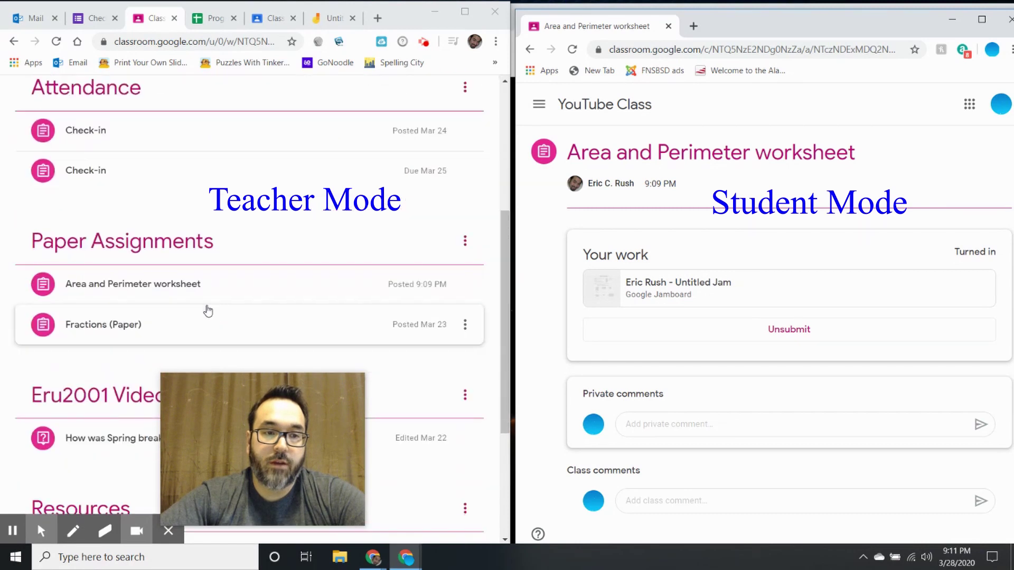
scroll(191, 317, "down", 1)
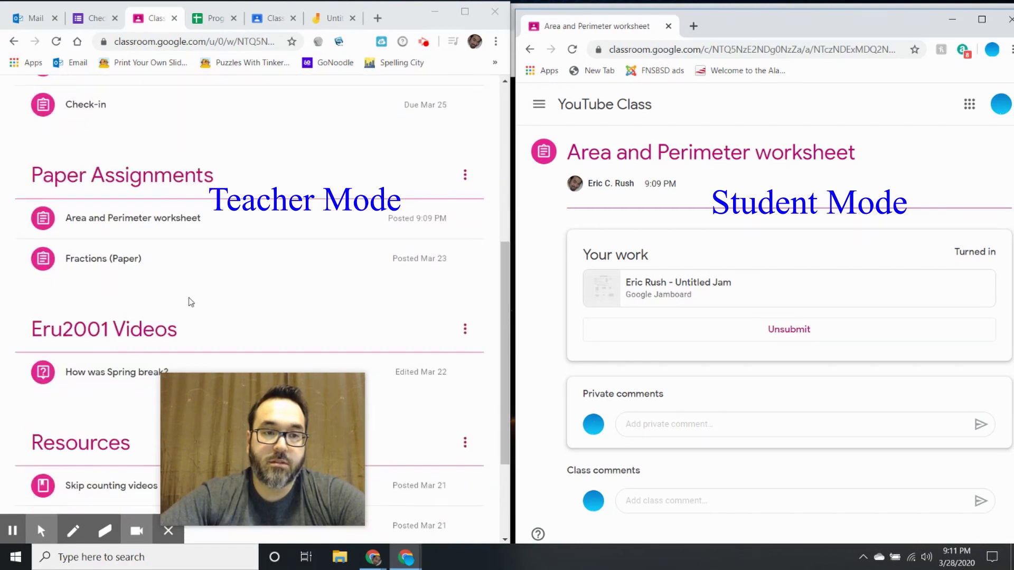
left_click(199, 221)
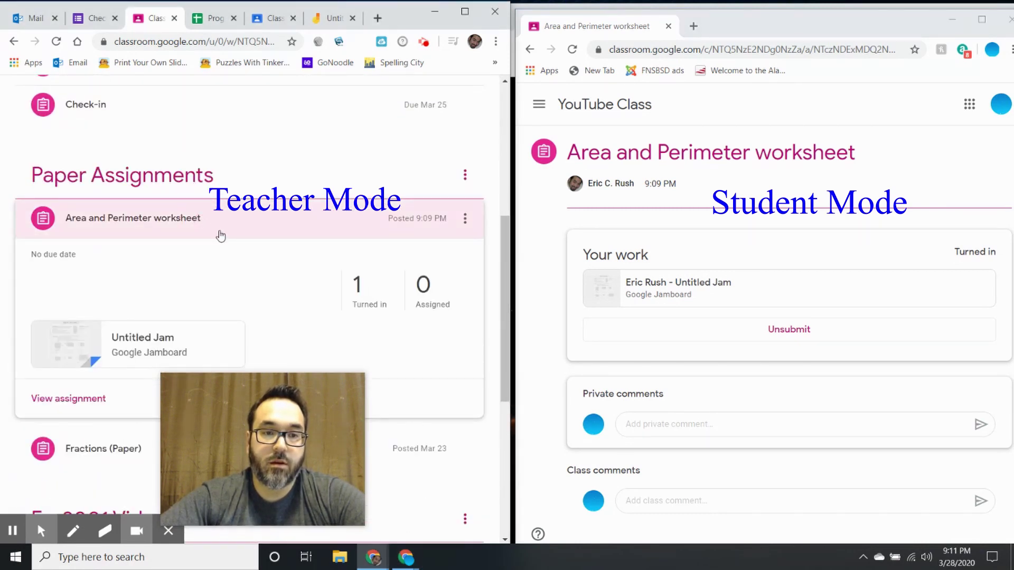
scroll(220, 236, "down", 1)
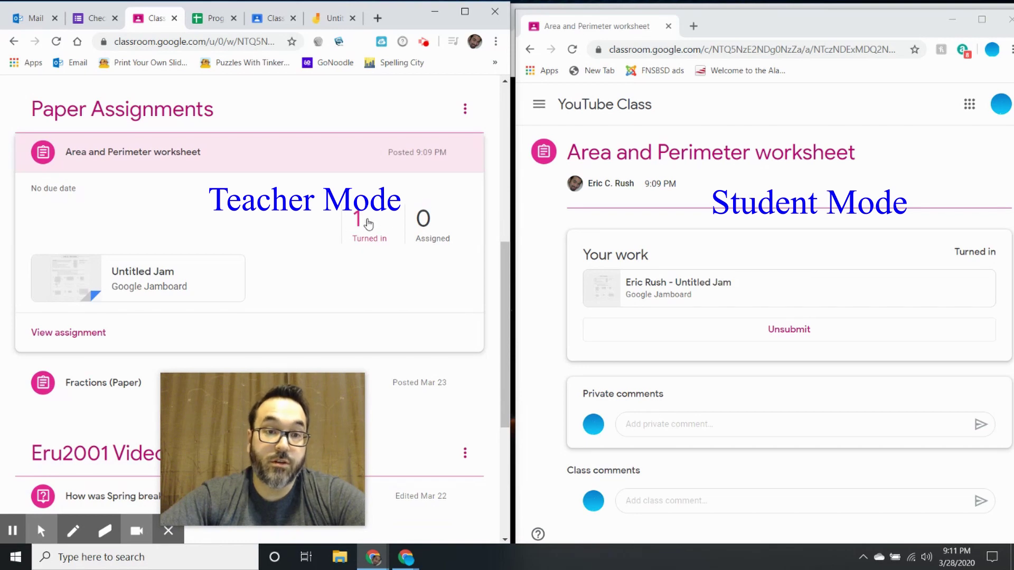
left_click(368, 224)
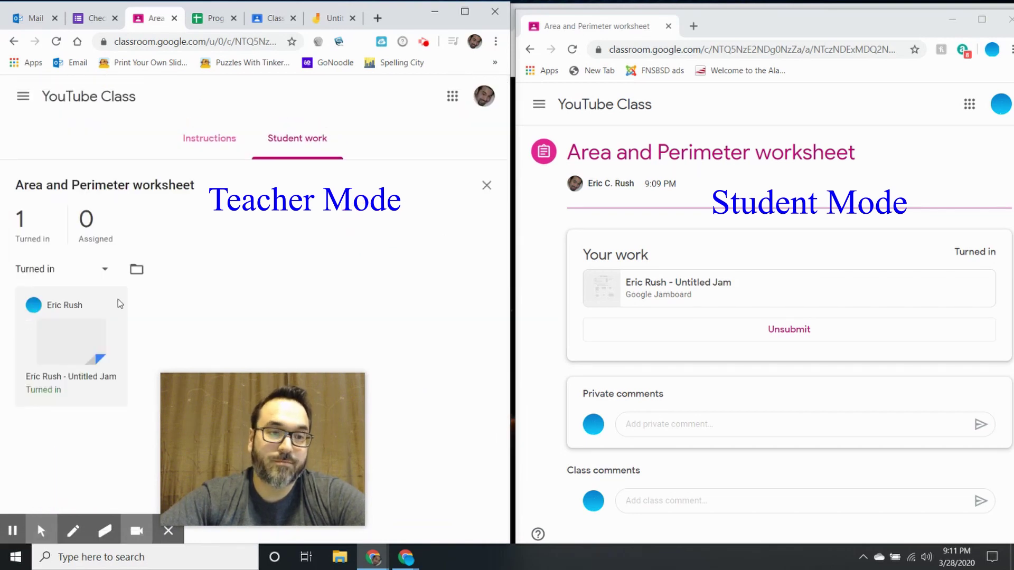
Open the student's turned-in Untitled Jam, check the Return options, and begin a private comment.
left_click(66, 349)
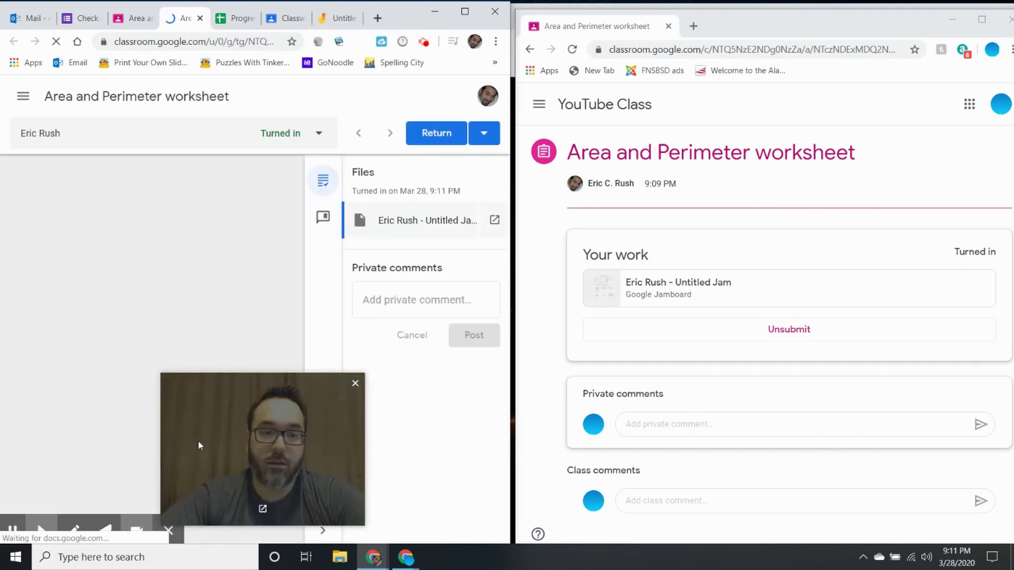
left_click_drag(199, 445, 813, 454)
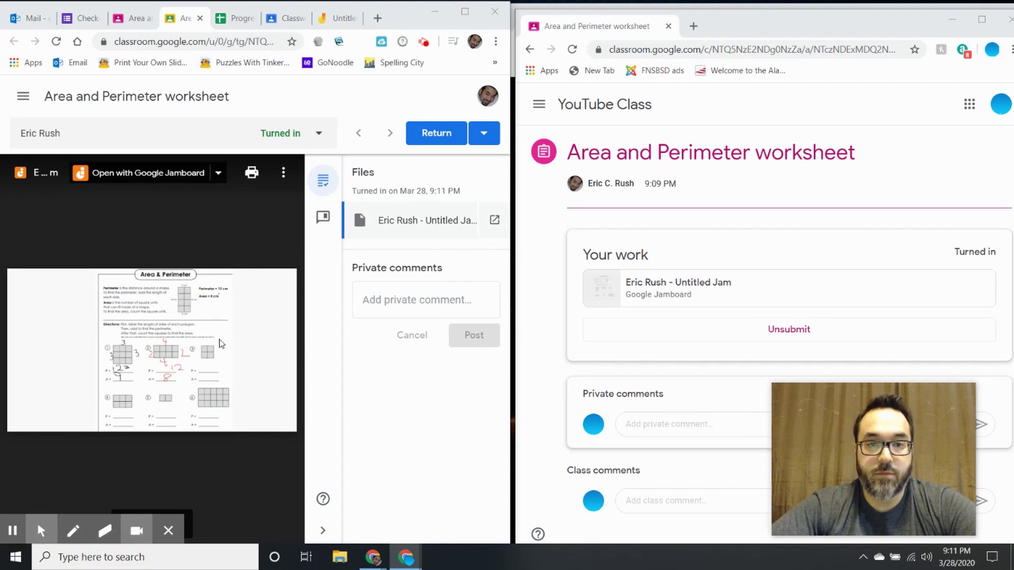
left_click(482, 133)
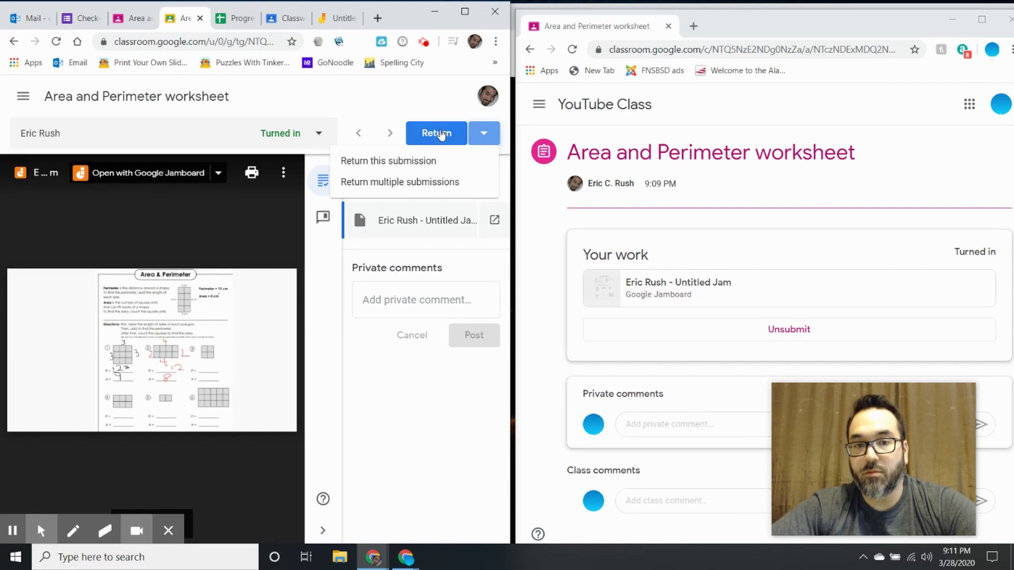
left_click(327, 138)
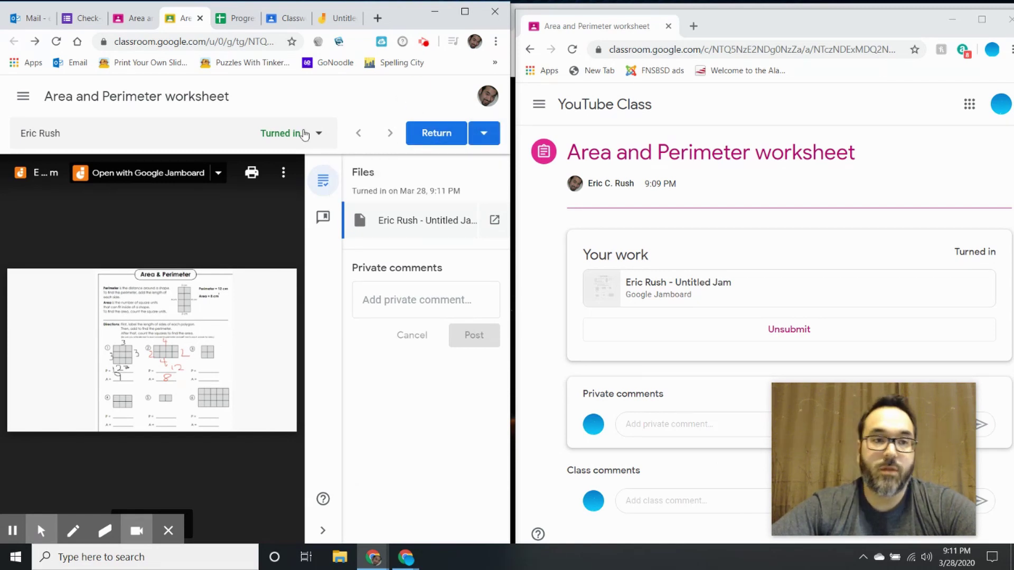
left_click(393, 298)
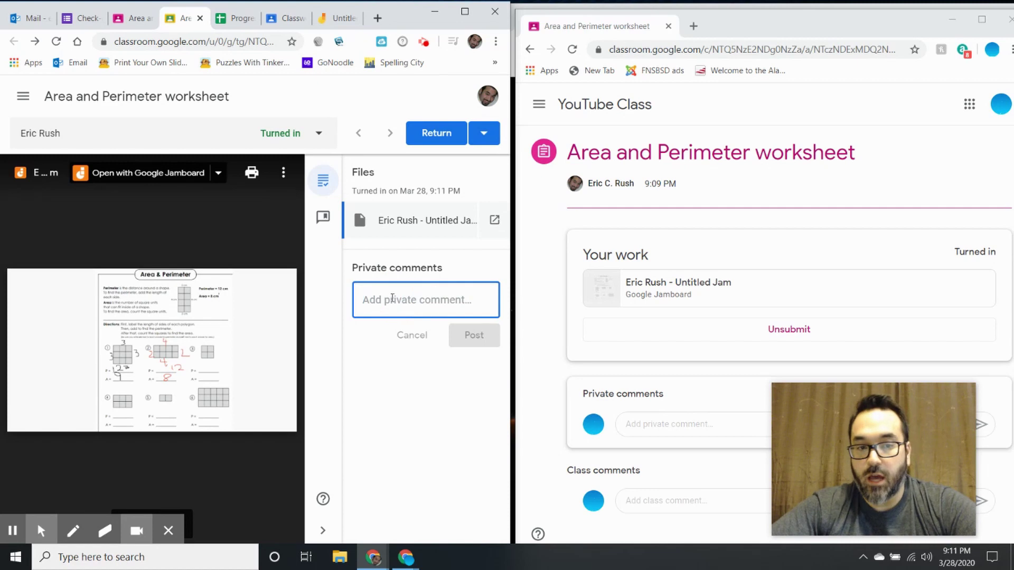